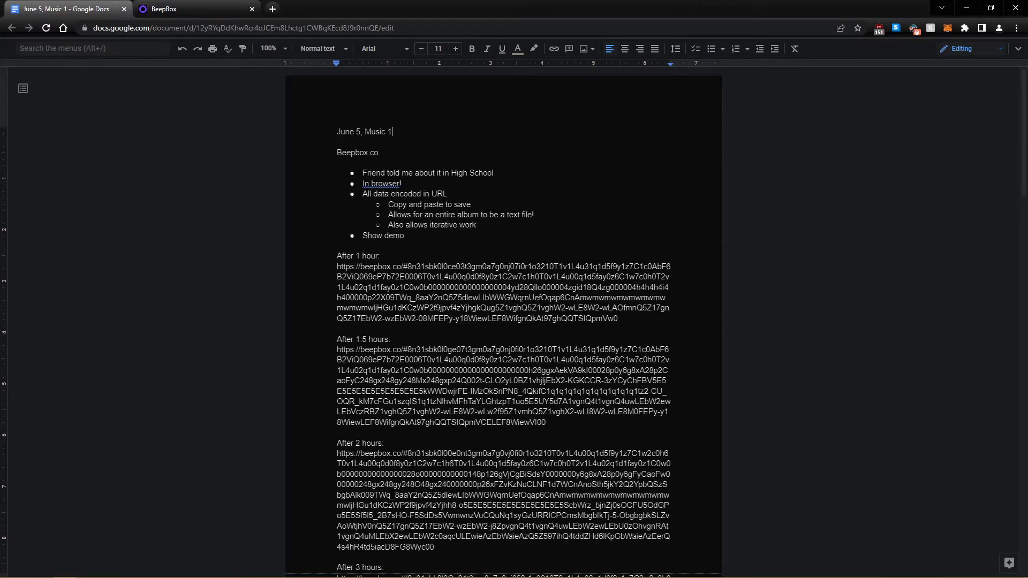
- Highlight the notes' title and intro, then the Beepbox.co line and the High School bullet
drag(405, 236, 308, 132)
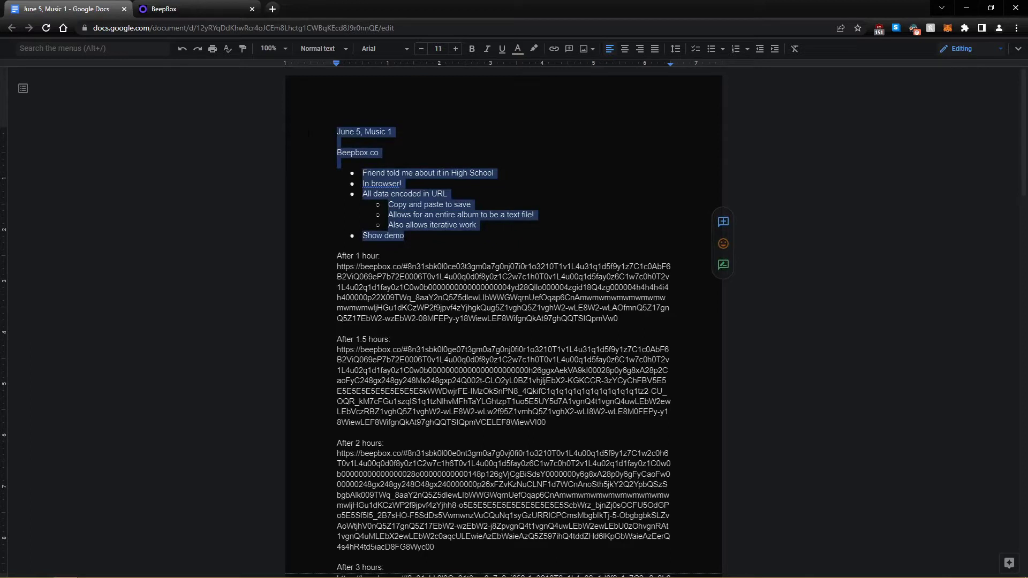
click(383, 256)
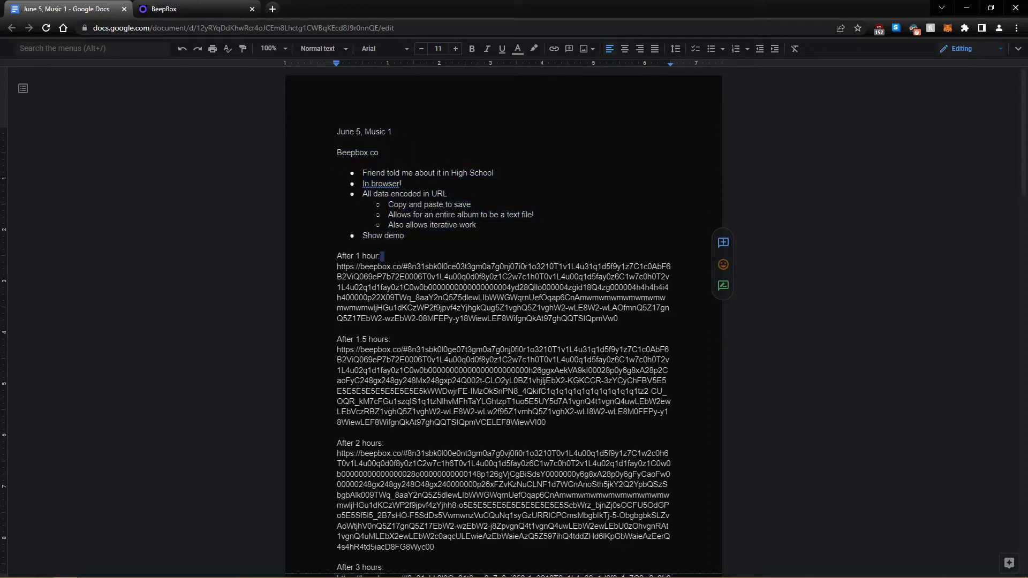
click(405, 236)
drag(379, 153, 343, 143)
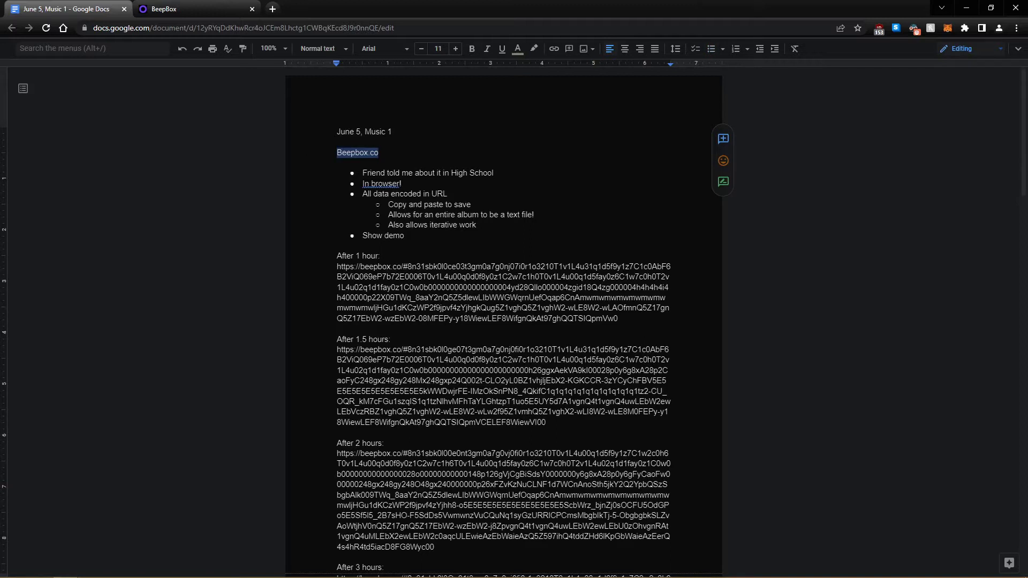
drag(494, 174, 363, 174)
click(494, 174)
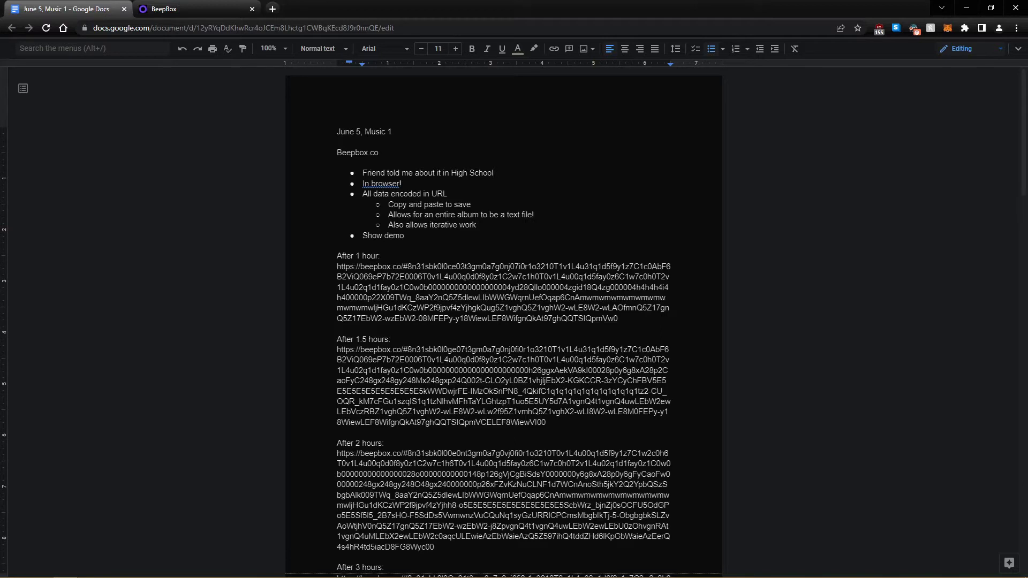
- Highlight the In browser!, URL-encoding, copy-to-save, album and iterative-work bullets, then show BeepBox
triple_click(404, 184)
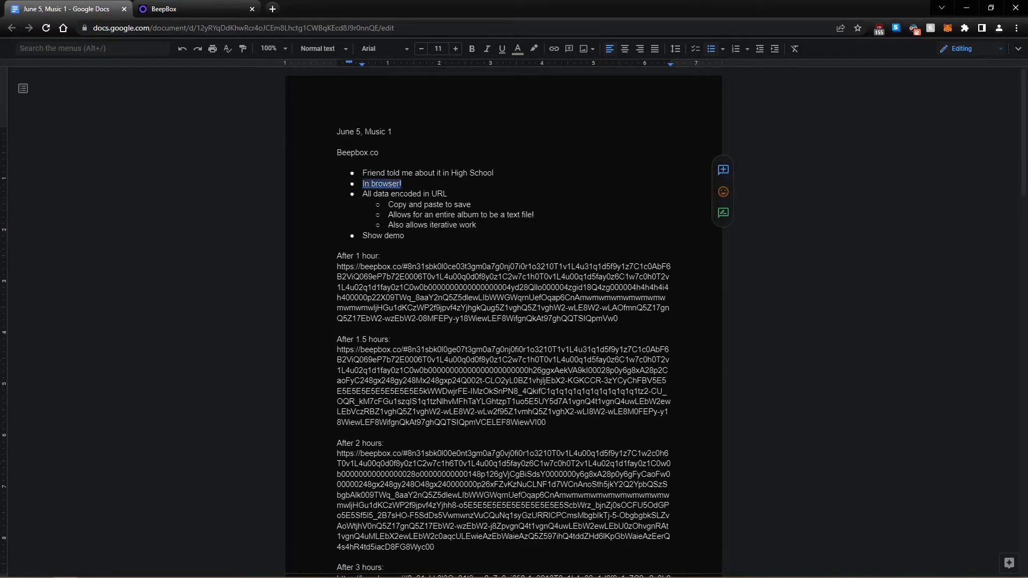
double_click(403, 183)
drag(449, 194, 362, 193)
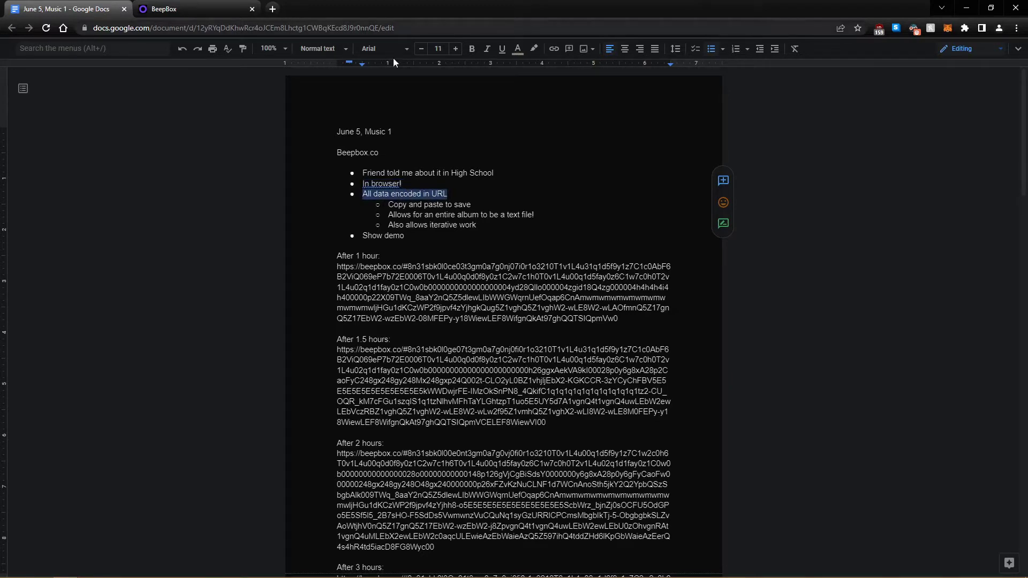
drag(472, 204, 394, 204)
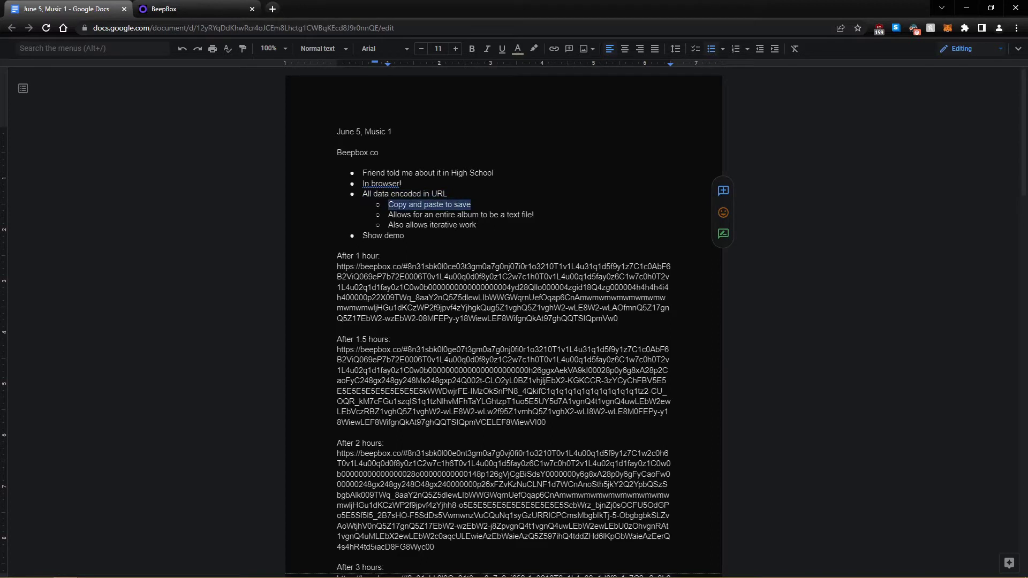
drag(534, 214, 388, 215)
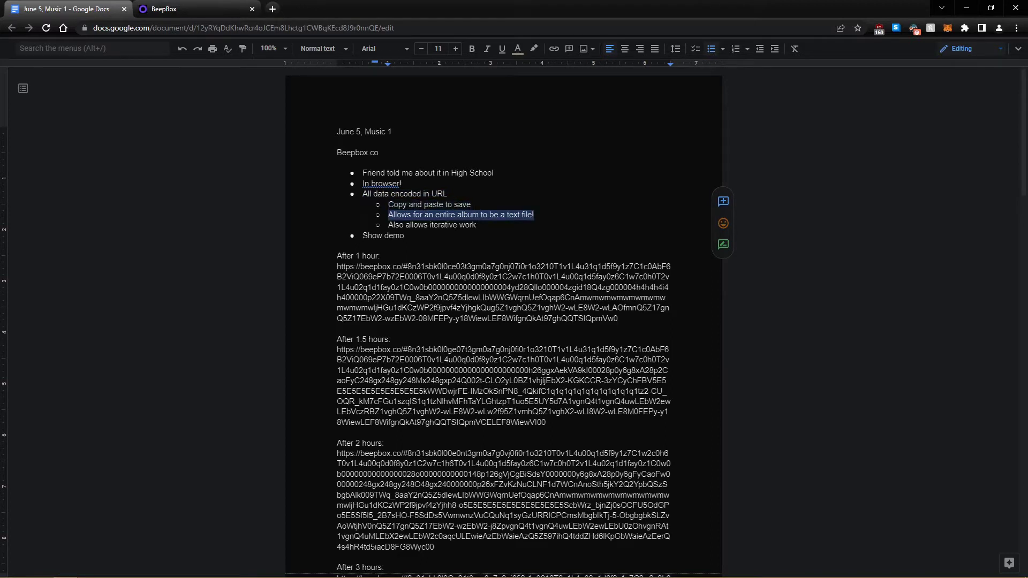
drag(477, 225, 388, 225)
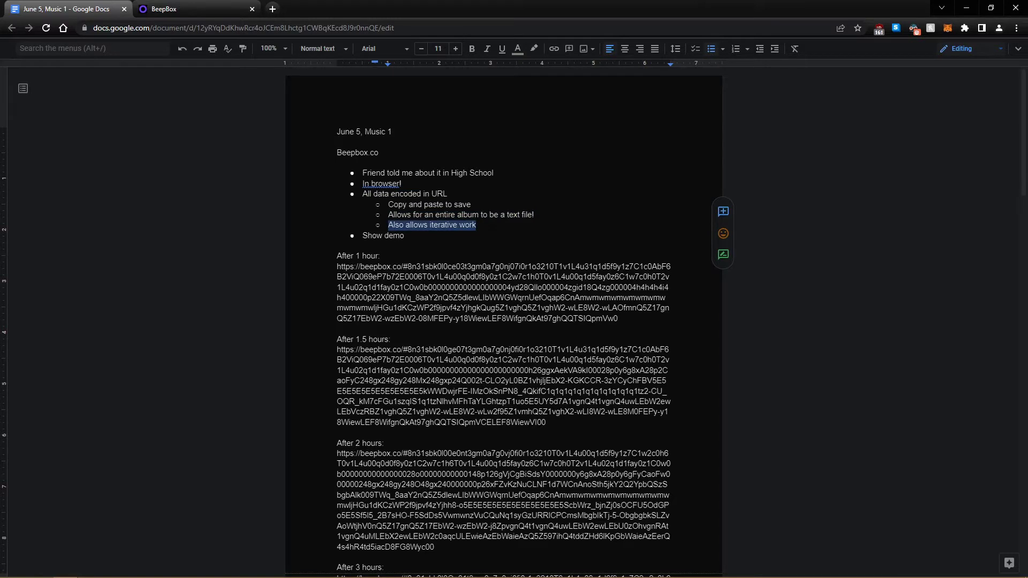
key(ctrl+Tab)
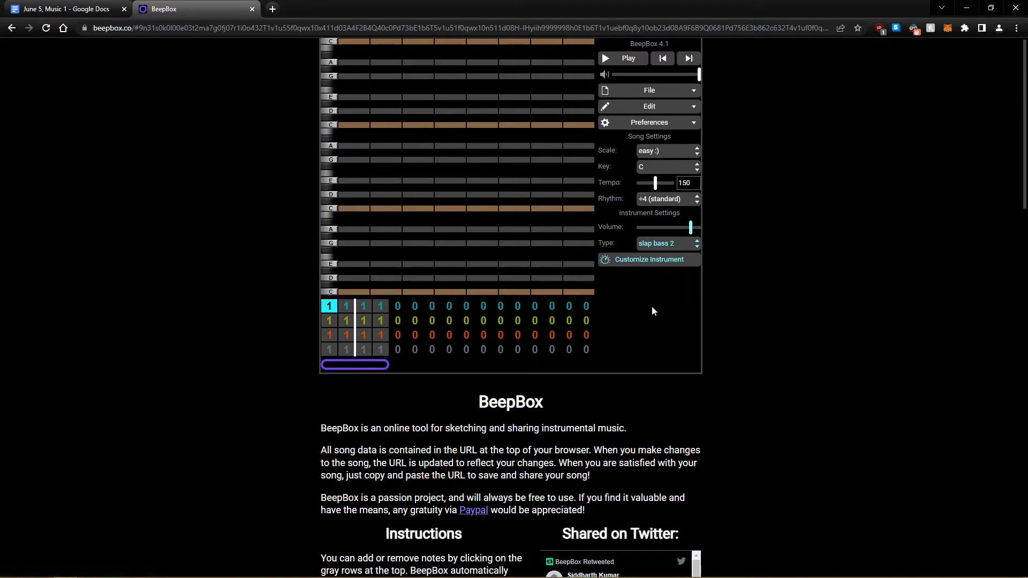
scroll(856, 349, down, 10)
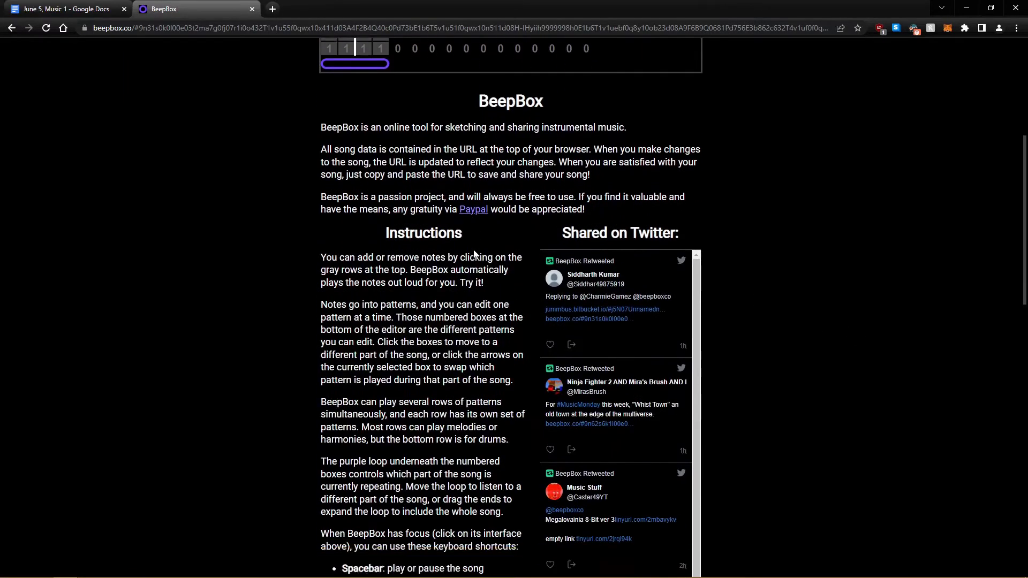
scroll(432, 224, down, 10)
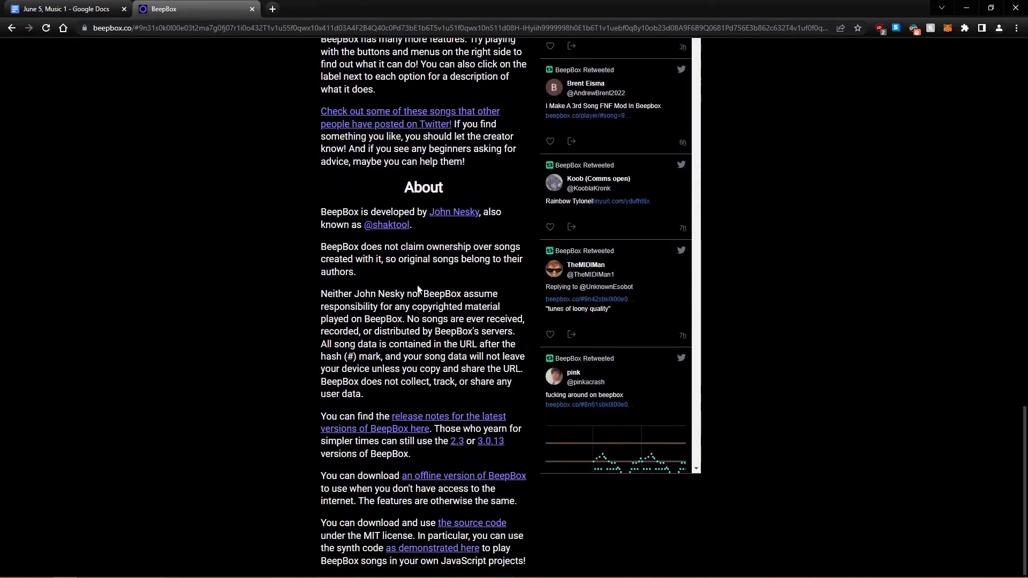
scroll(399, 216, up, 8)
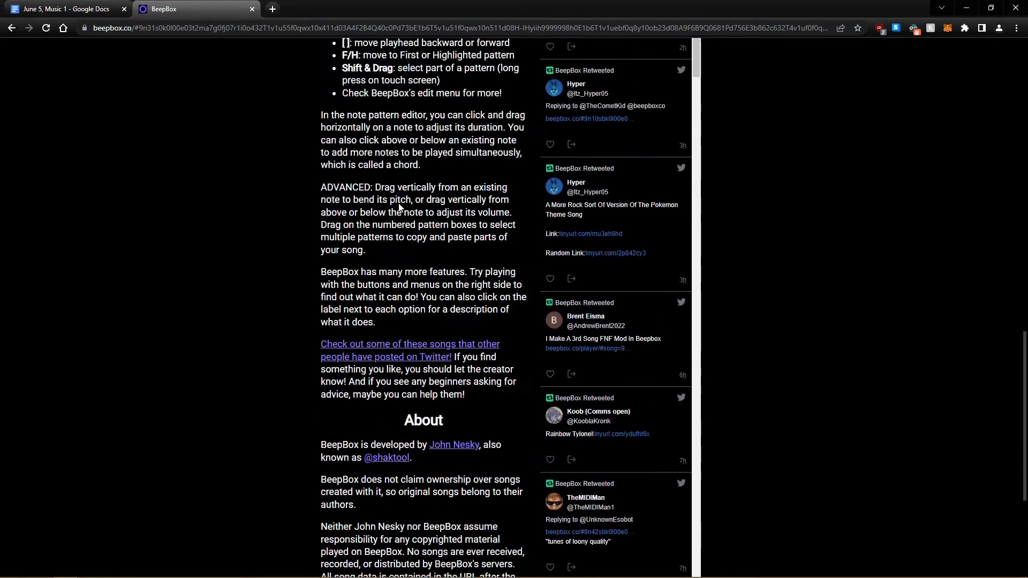
scroll(399, 217, up, 14)
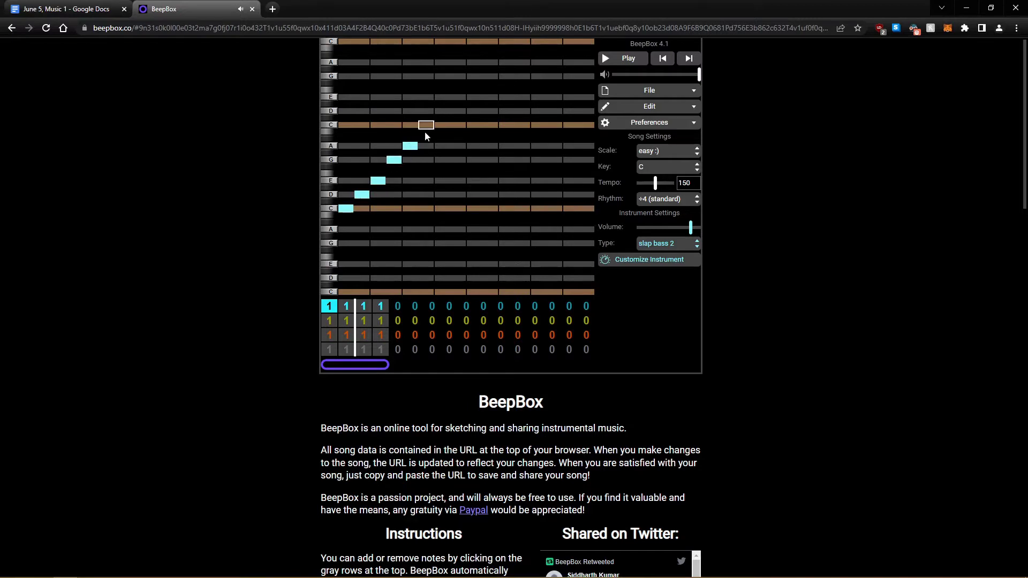
- Play the melody, change its instrument to square wave, replay it, and return to the notes
click(632, 59)
click(627, 59)
click(667, 243)
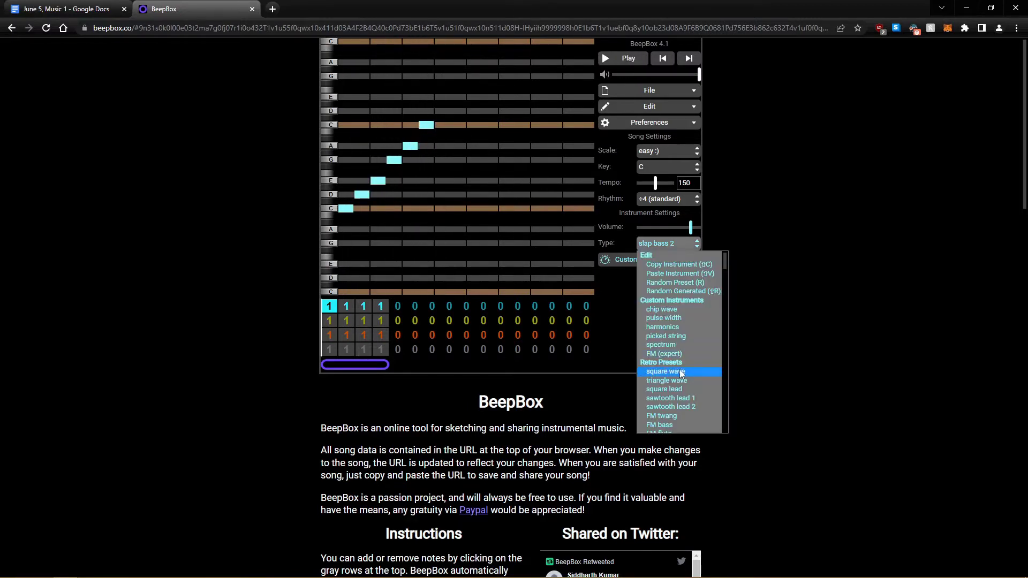
click(682, 372)
click(609, 59)
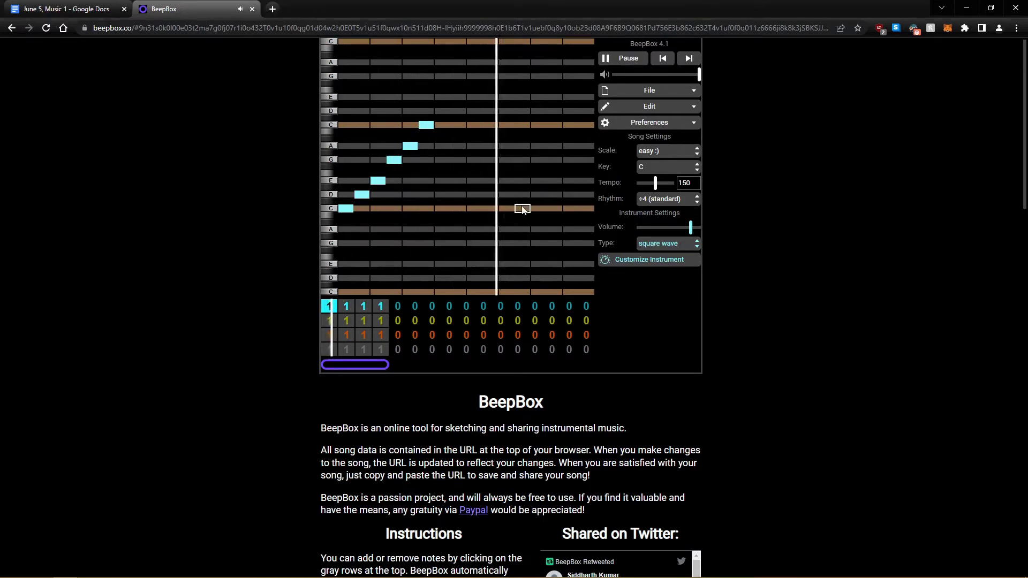
click(57, 5)
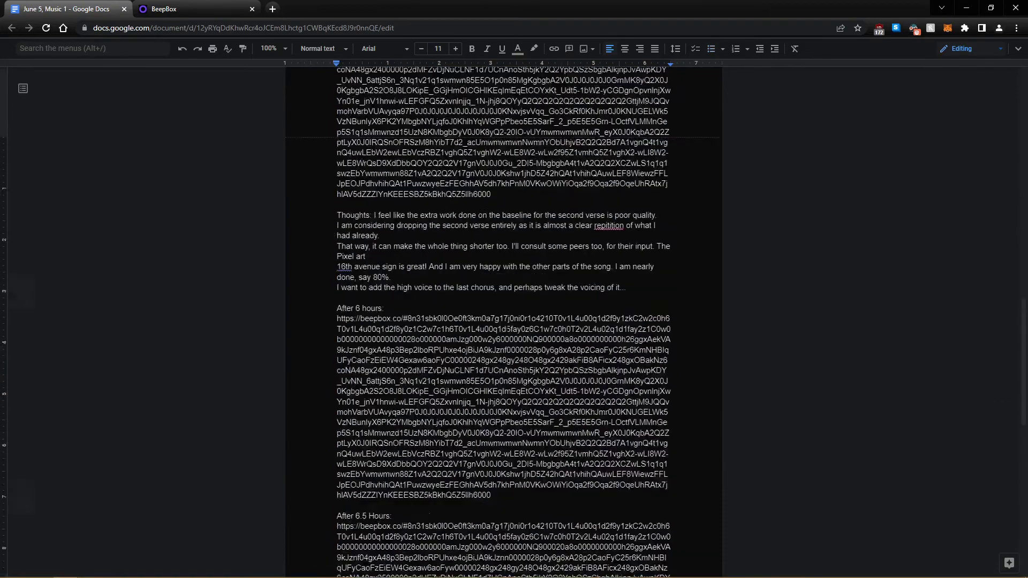
scroll(503, 322, up, 20)
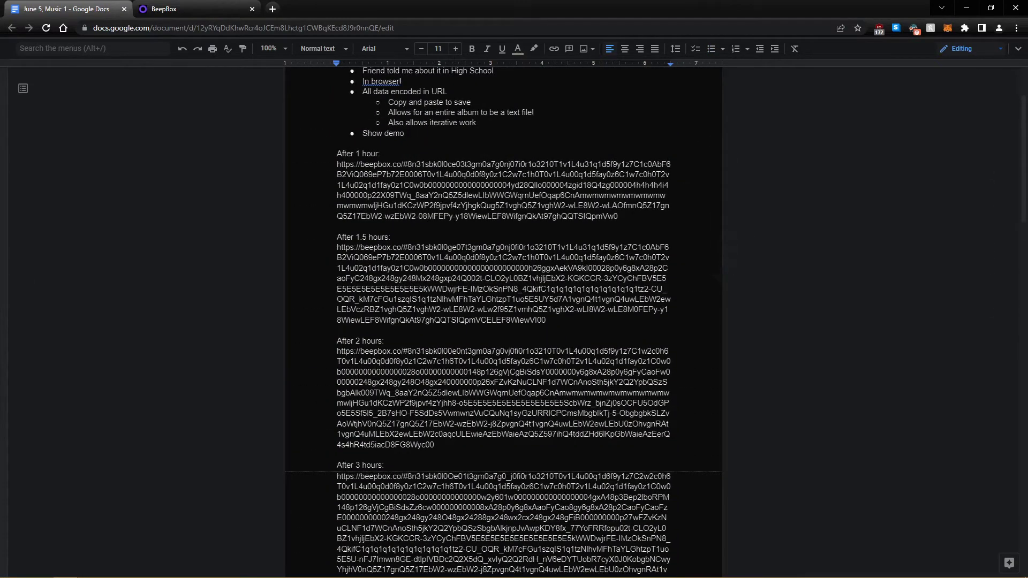
- Paste the After 1 hour song link into the BeepBox tab's address bar
key(ctrl+Tab)
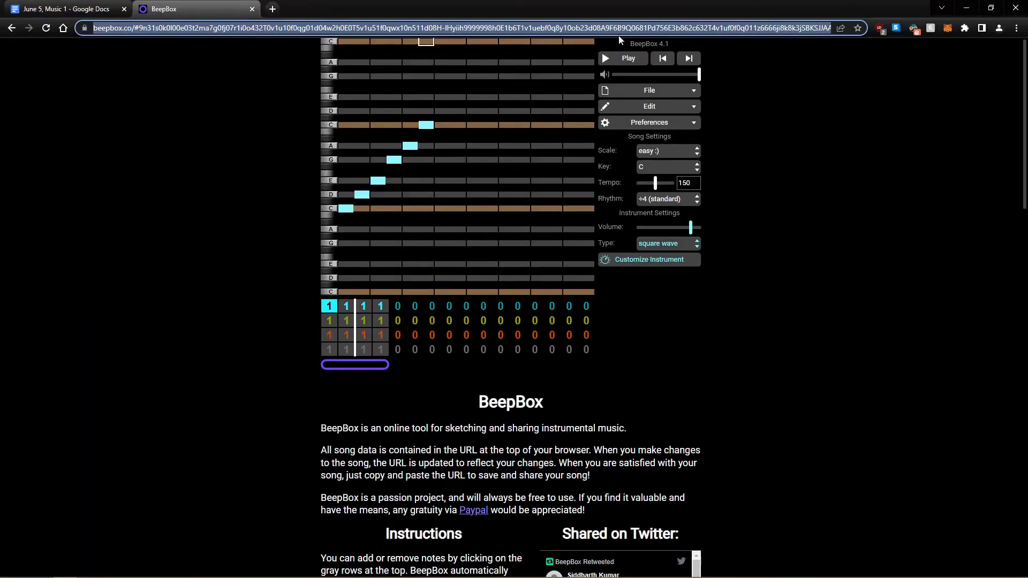
key(ctrl+v)
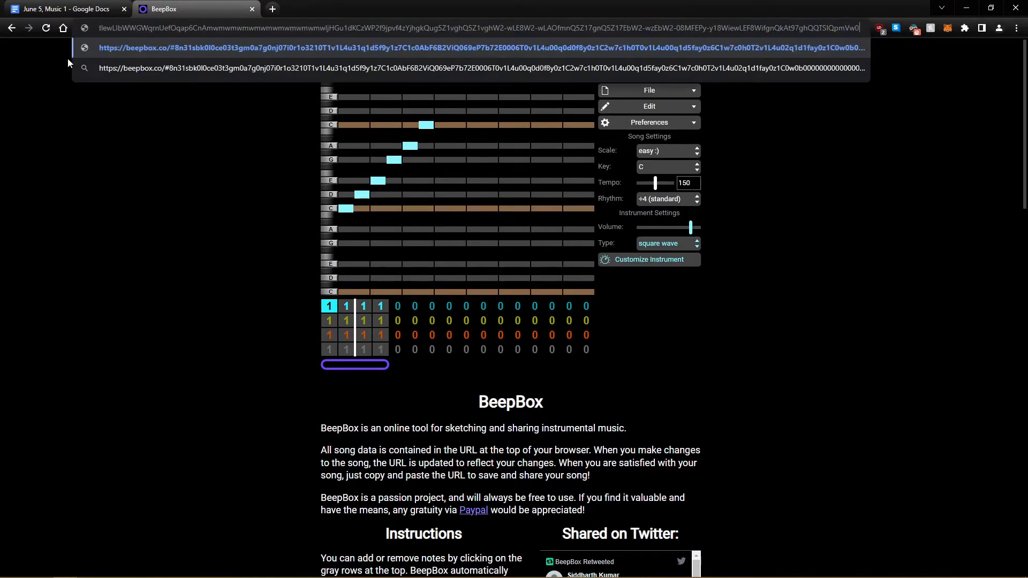
- Load the After 1 hour song and play it, browsing its drum, bass and melody channel patterns
key(Return)
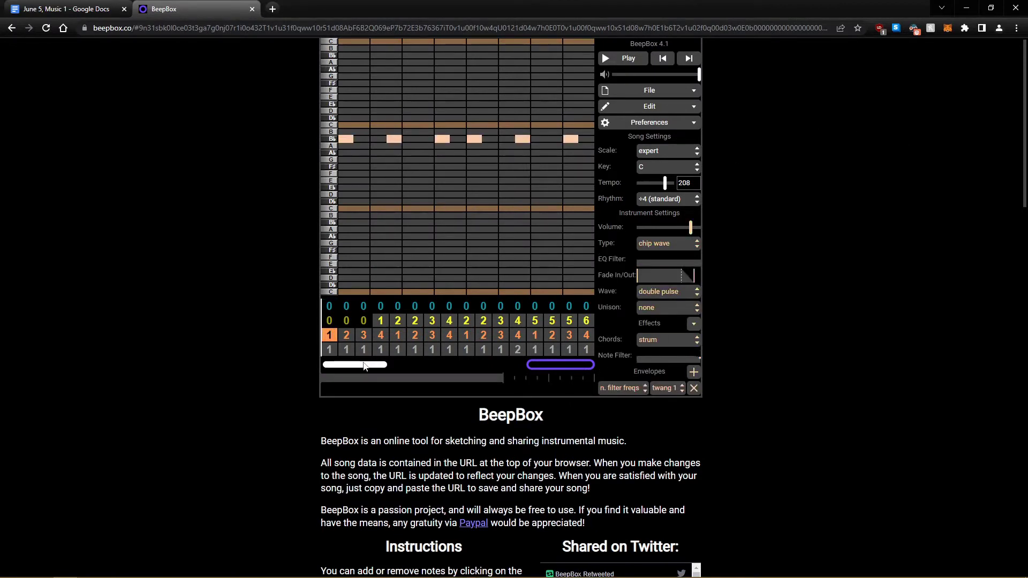
key(Down)
key(space)
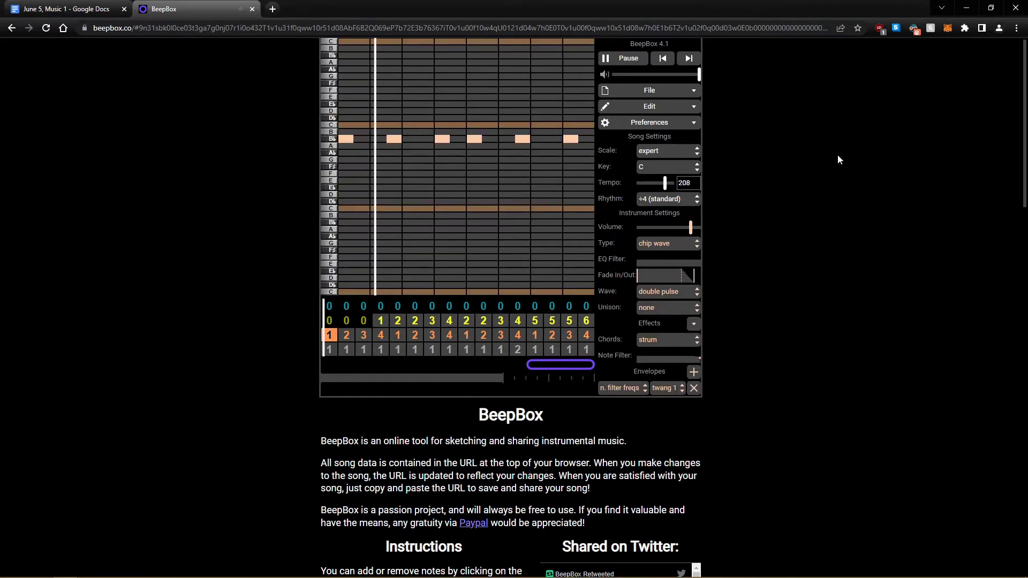
key(Down)
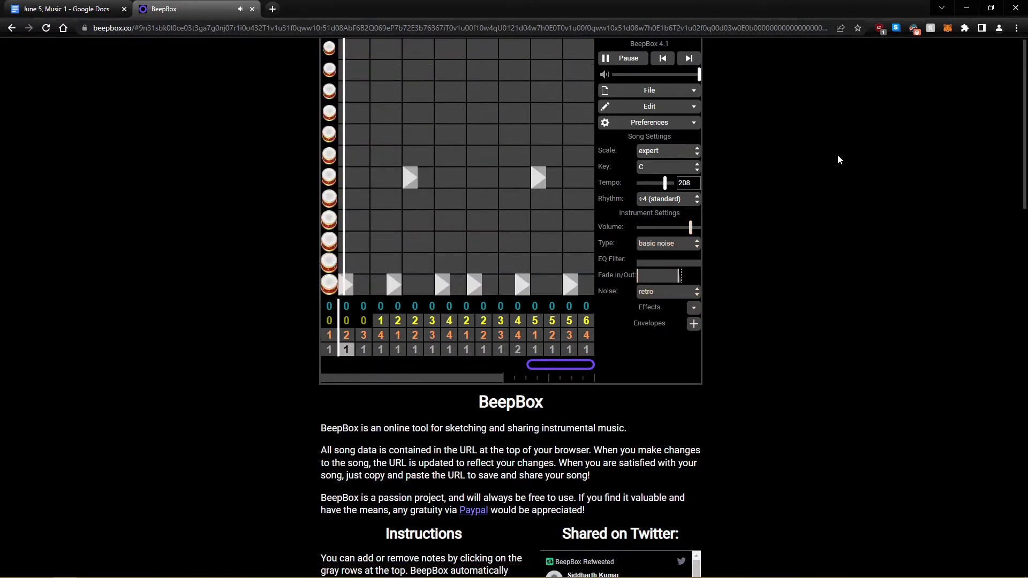
key(Up)
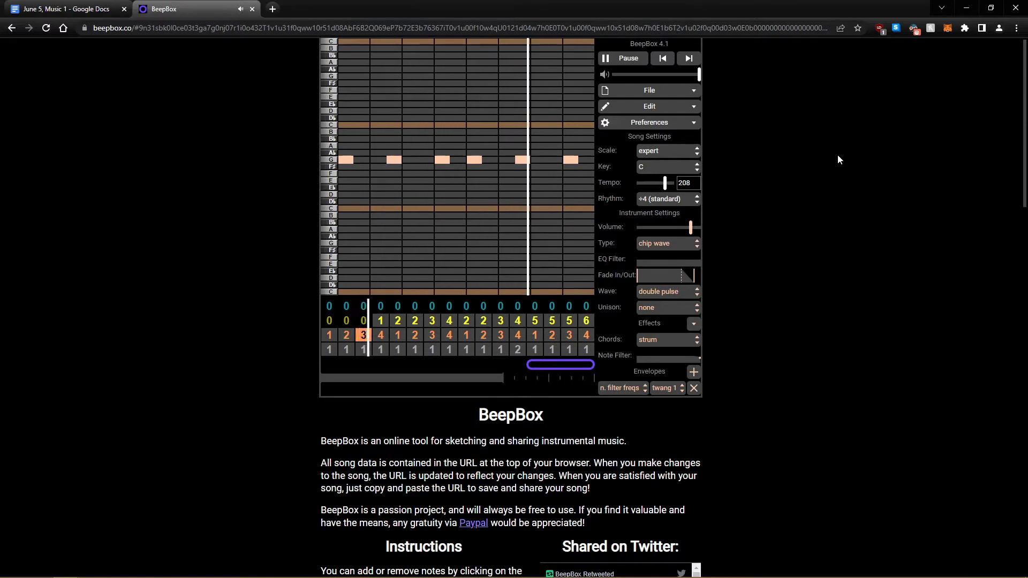
key(Up)
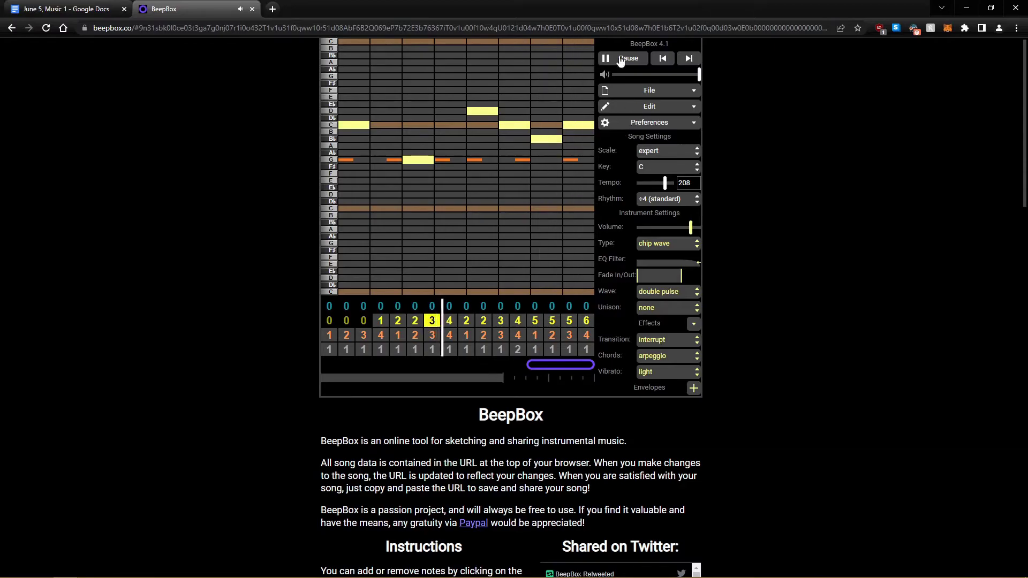
- Copy the After 1.5 hours song link from the notes and open it in BeepBox
key(ctrl+Tab)
key(ctrl+c)
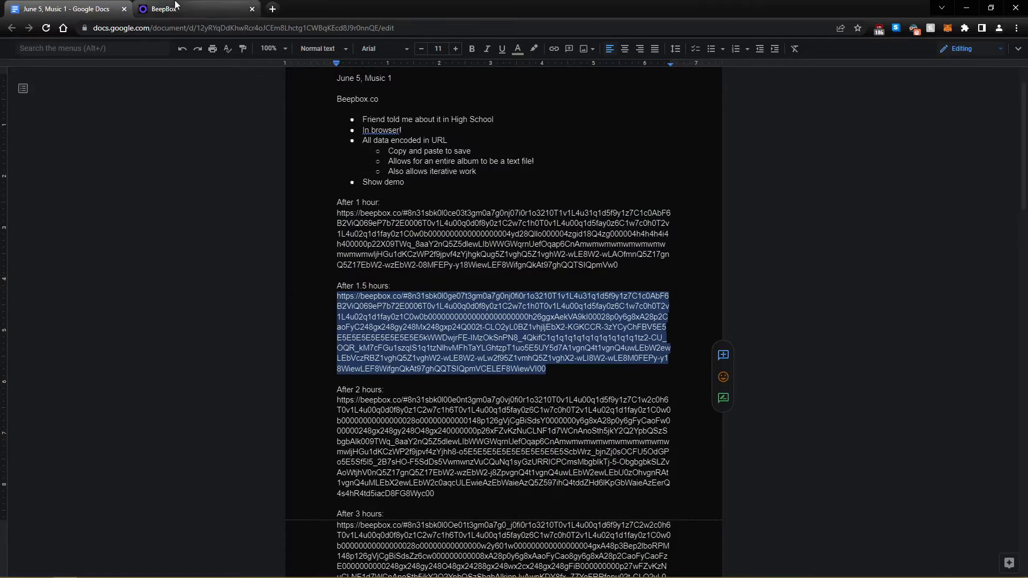
key(ctrl+Tab)
key(ctrl+l)
key(ctrl+v)
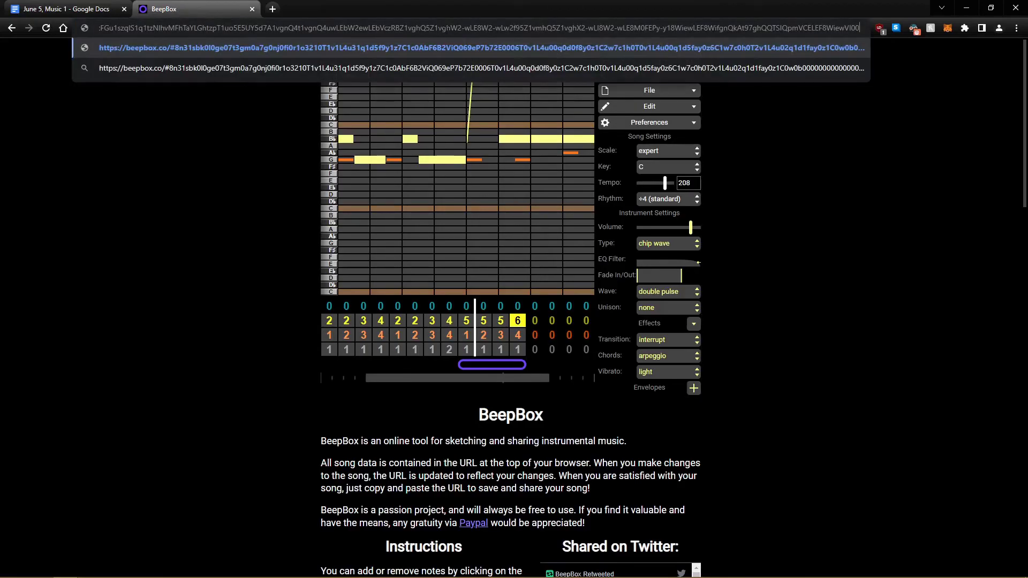
click(378, 69)
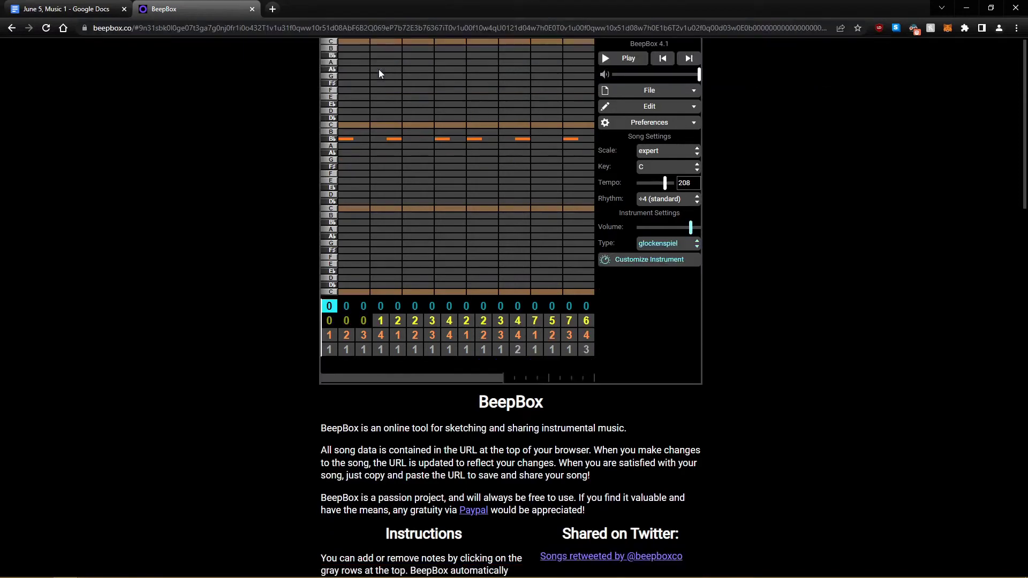
- Play the song and step through its bars, ending back at bar 23
drag(452, 381, 542, 379)
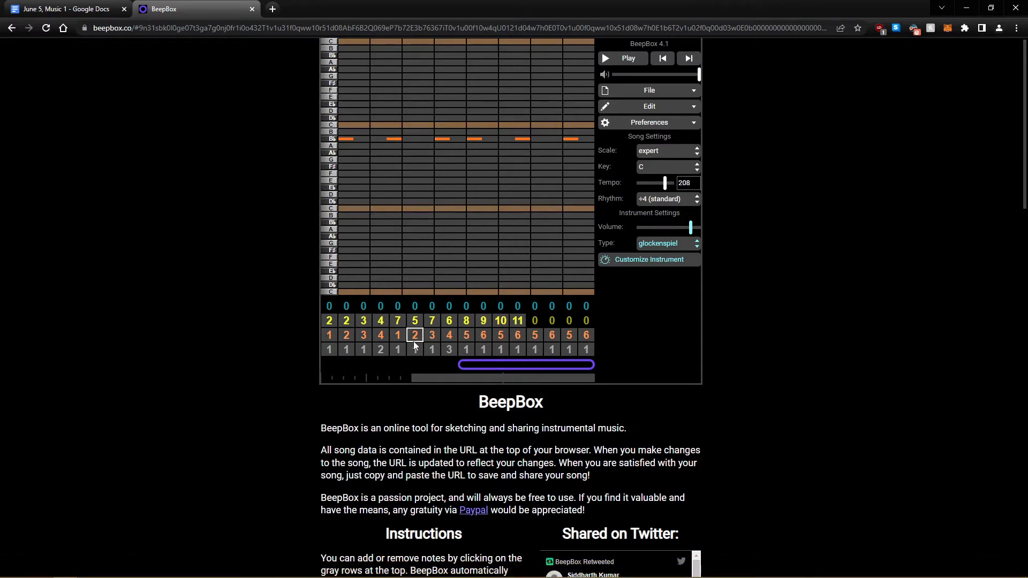
mouse_move(468, 381)
mouse_down()
mouse_move(336, 386)
mouse_move(464, 382)
mouse_up()
key(space)
key([)
key([)
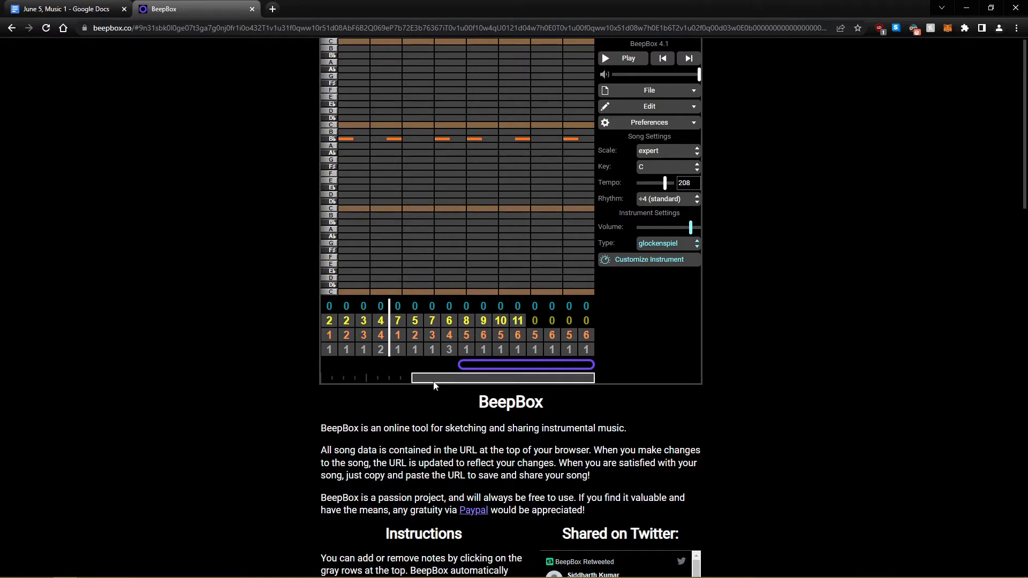
key(Right)
key(Right)
key(Right)
key(Right)
key(Right)
key(Right)
key(Right)
key(Right)
key(Right)
key(Right)
key(Right)
key(Right)
key(Right)
key(Right)
key(Right)
key(Right)
key(Right)
key(Right)
key(Right)
key(Left)
key(Left)
key(Left)
key(Left)
key(Left)
key(Left)
key(Left)
key(Left)
key(Left)
key(Left)
key(Left)
key(Left)
key(Left)
key(Left)
key(Left)
key(Left)
key(Left)
key(Left)
key(Left)
key(Left)
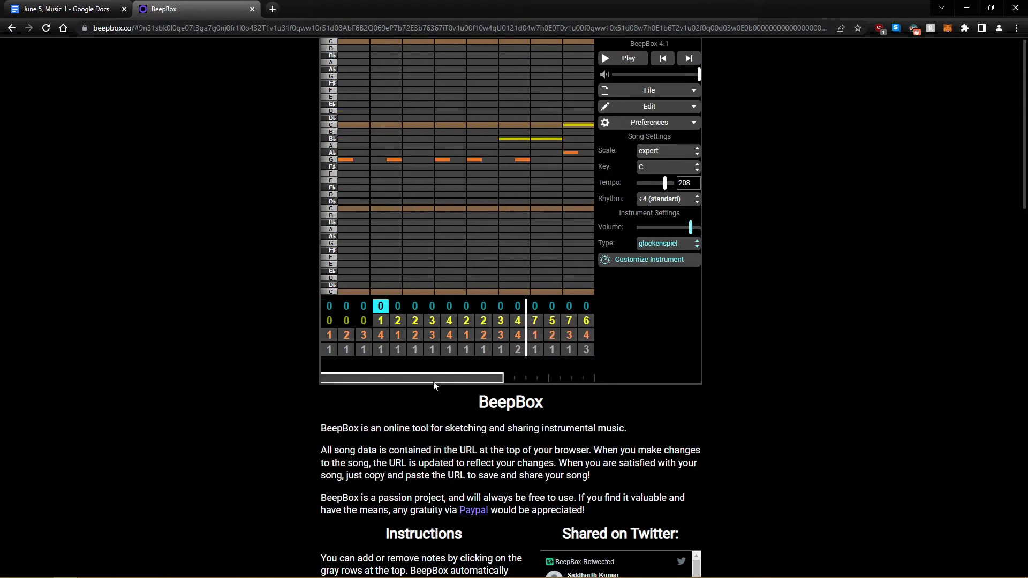
- Play the song from an earlier bar of the yellow melody channel, then stop playback
key(Left)
key(Left)
key(Left)
key(Left)
key(Left)
key(Left)
key(Left)
key(Left)
key(Left)
key(Left)
key(Down)
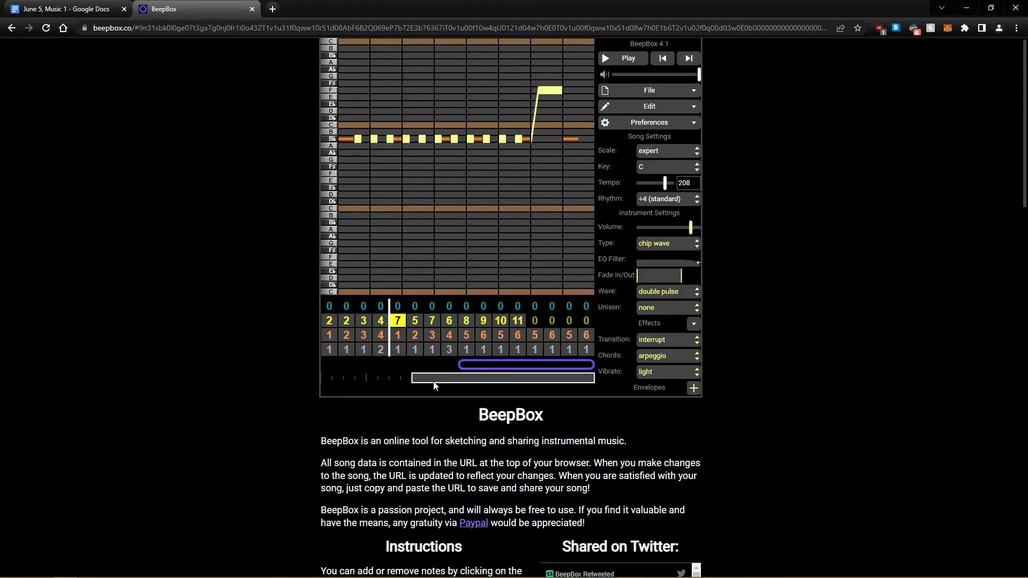
key(space)
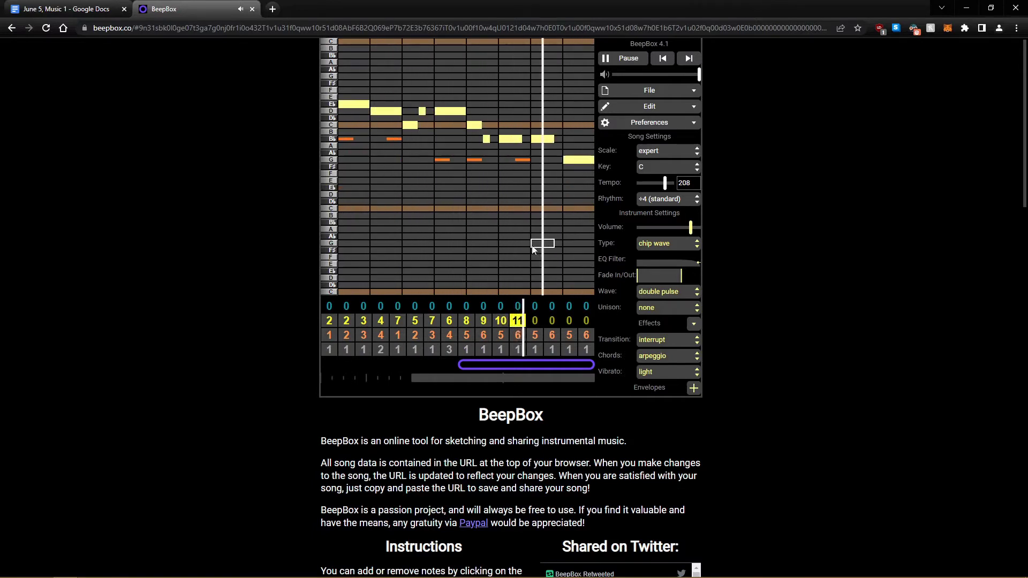
click(641, 62)
- Select the After 5 hours song link in the notes, then step BeepBox playback forward to bar 9
click(66, 8)
scroll(488, 198, down, 3)
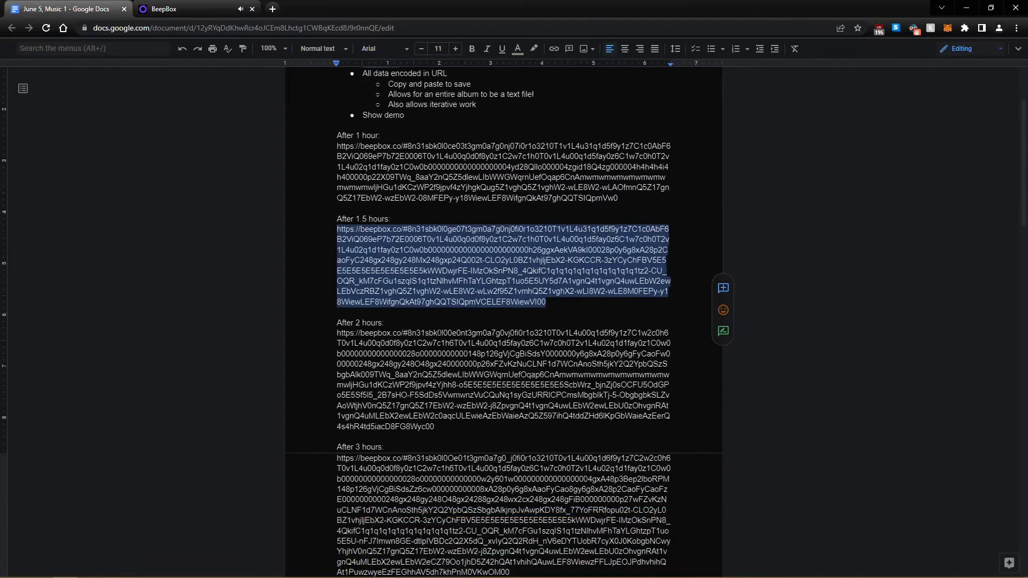
scroll(488, 197, down, 5)
drag(470, 399, 336, 243)
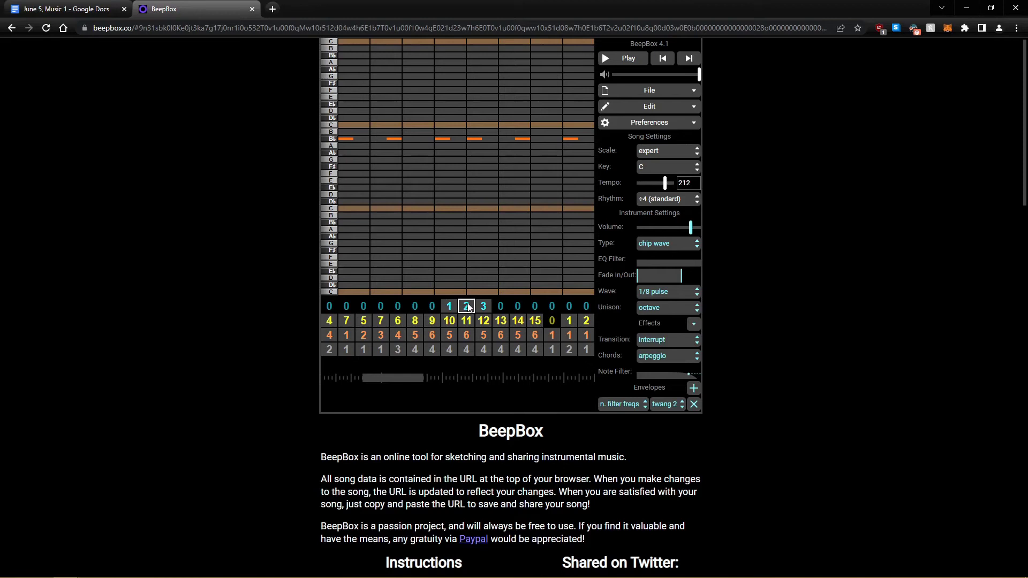
key(])
key(])
key(])
key(])
key(])
key(])
key(])
- Play from yellow pattern 7 in bar 4, viewing the cyan then yellow channel, then pause
click(380, 320)
key(space)
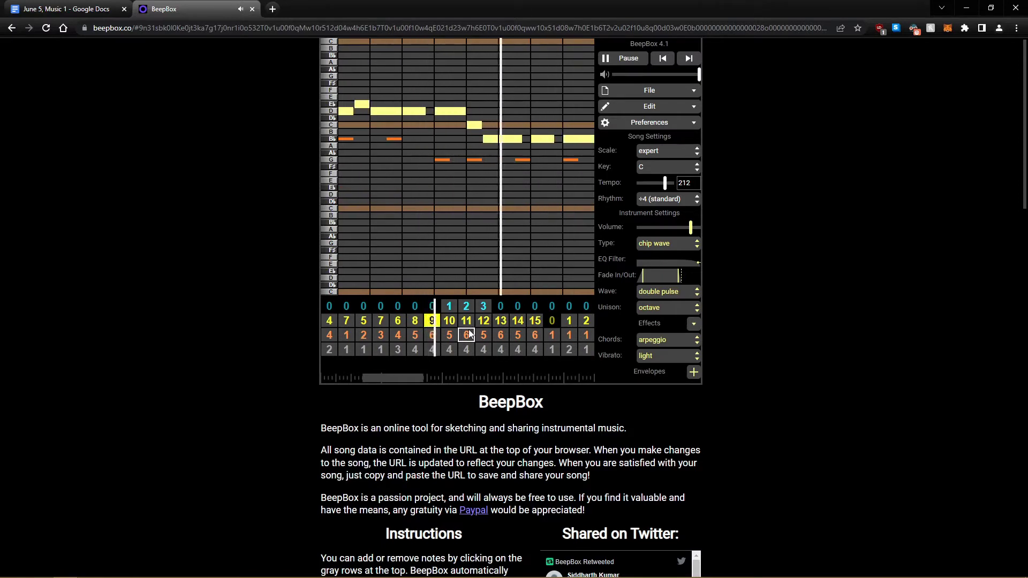
key(Up)
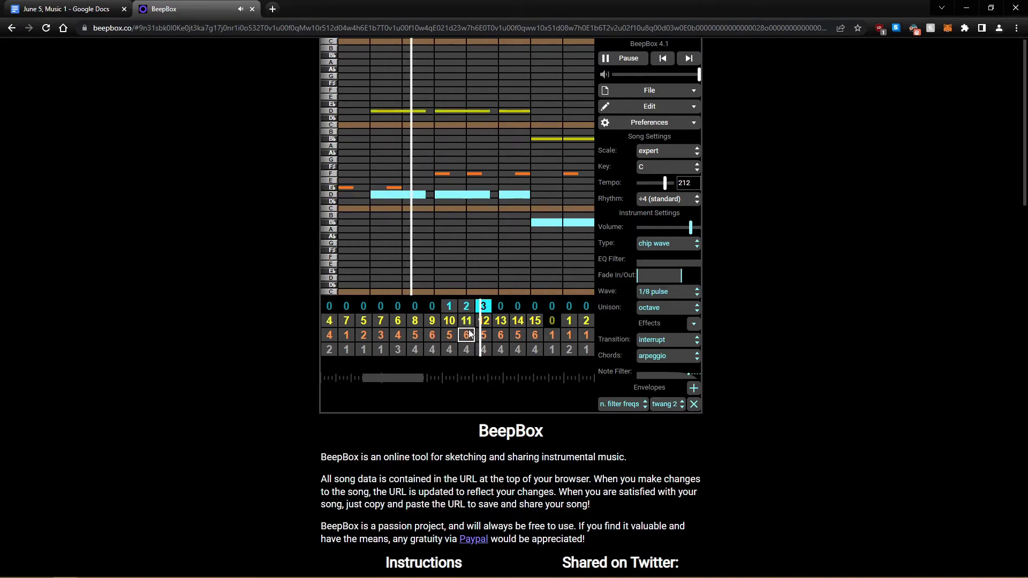
key(Down)
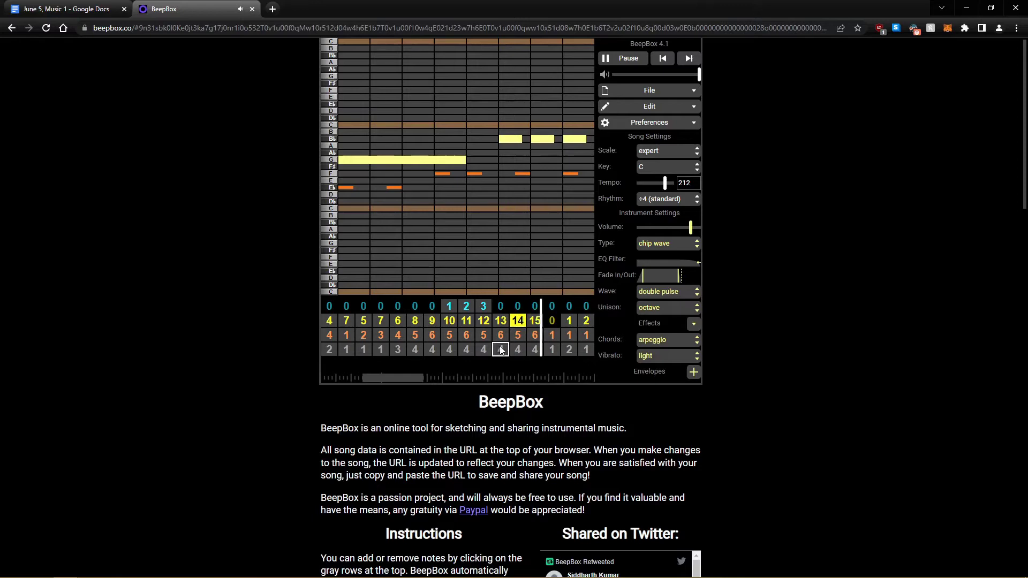
drag(387, 379, 413, 378)
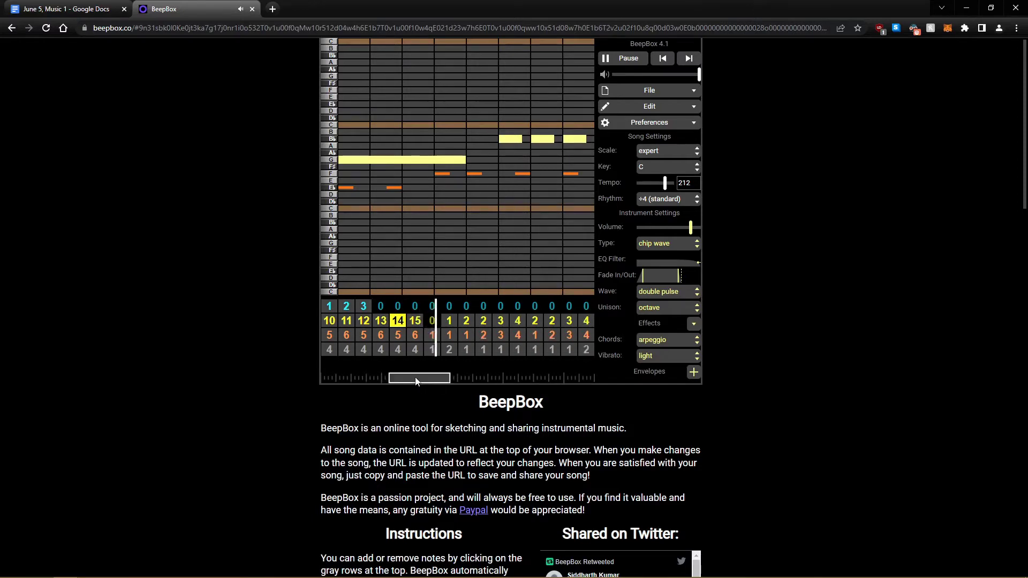
click(626, 63)
- Highlight the pixel-art paragraph in the notes, narrowing it to the 16th avenue sign remark
key(ctrl+Tab)
drag(280, 303, 282, 293)
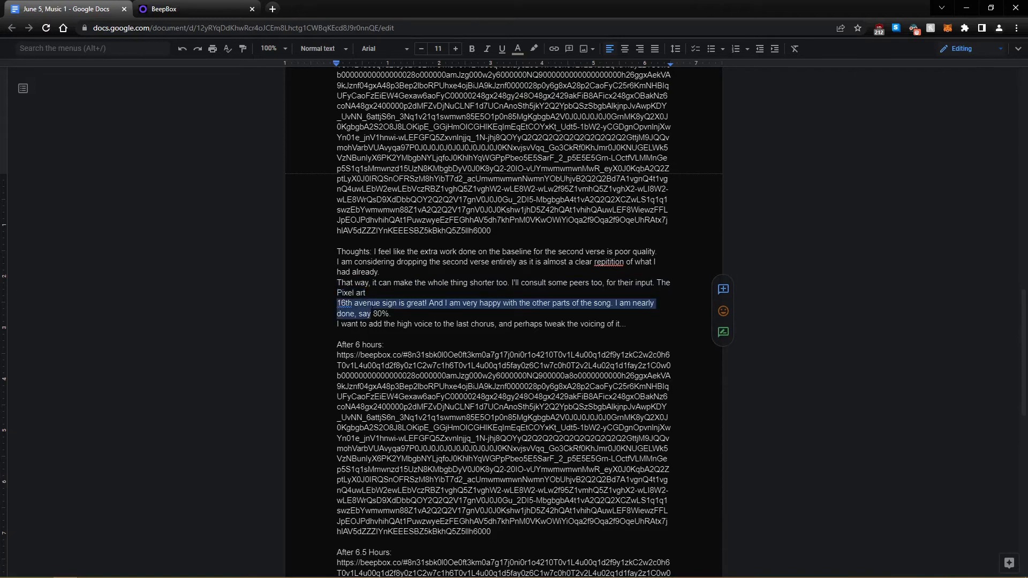
drag(370, 315, 393, 304)
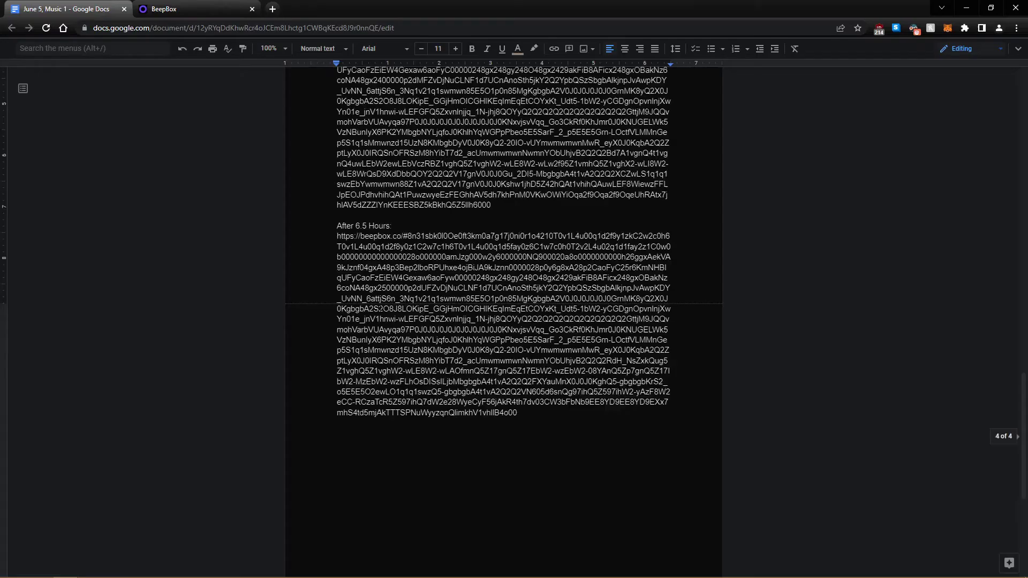
- Scroll the notes down to the song link saved under After 6.5 Hours
scroll(503, 241, down, 1)
- Load the copied 'After 6.5 Hours' song link in BeepBox and loop its later bars
drag(518, 418, 336, 241)
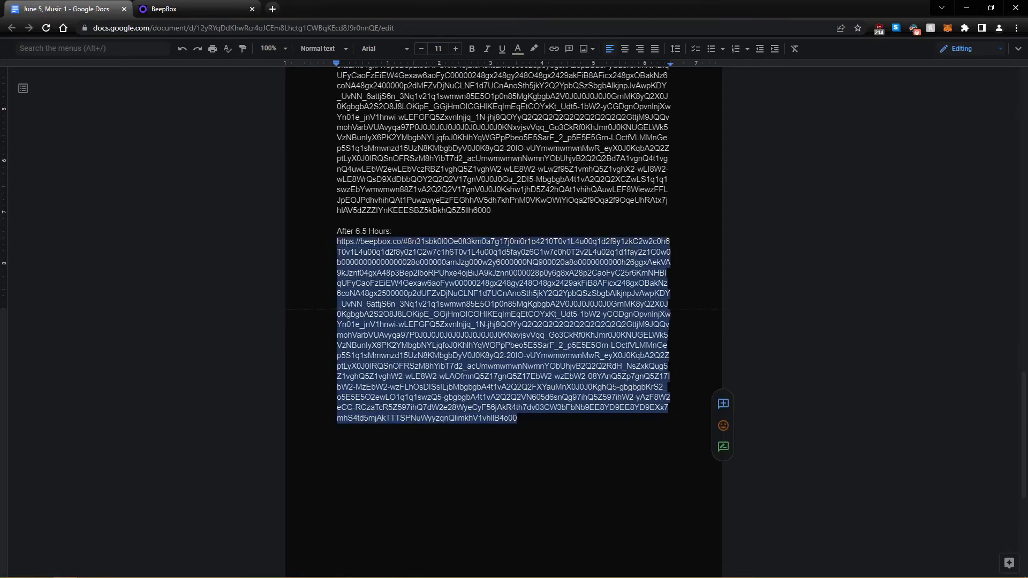
click(220, 1)
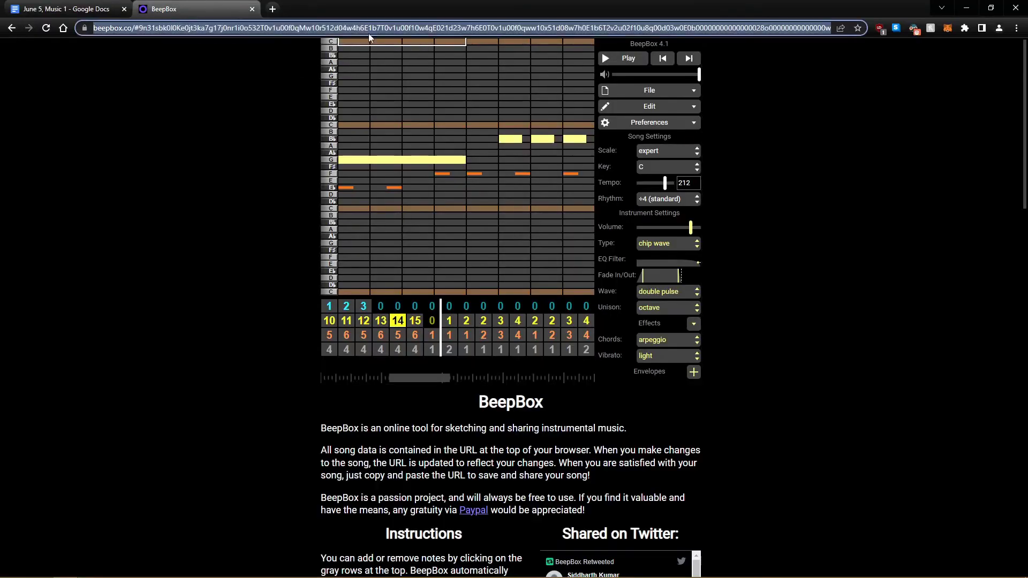
key(ctrl+v)
key(Return)
drag(503, 379, 522, 368)
click(480, 366)
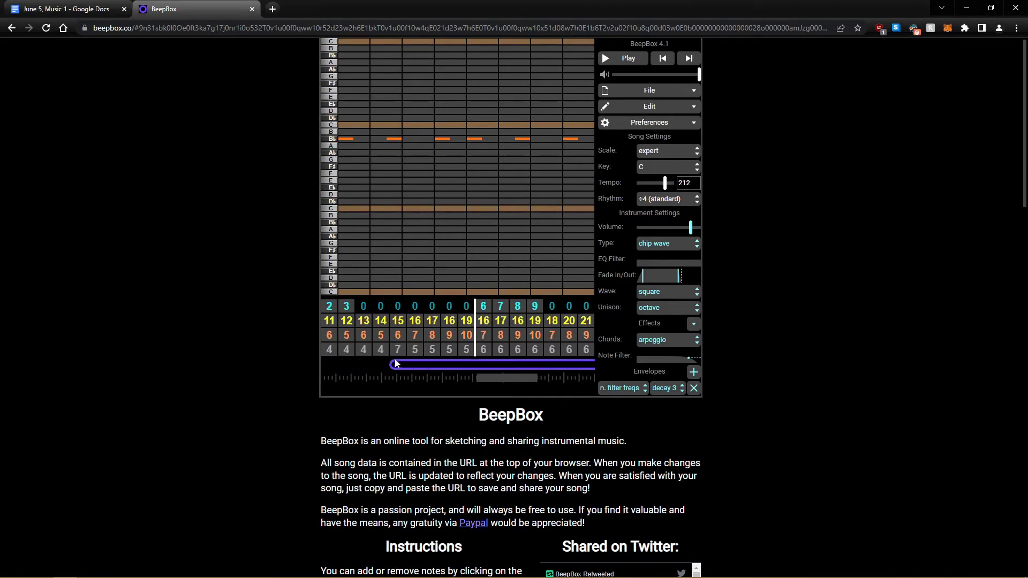
- Shift the loop start one bar later, show the yellow channel's pattern 16, and start playback
drag(396, 364, 410, 364)
drag(495, 383, 507, 381)
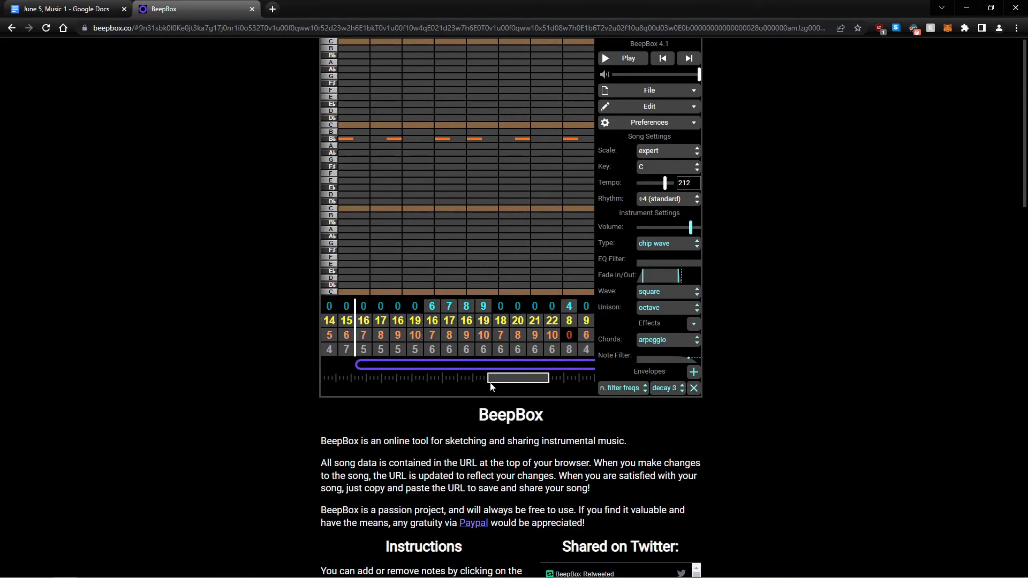
click(363, 324)
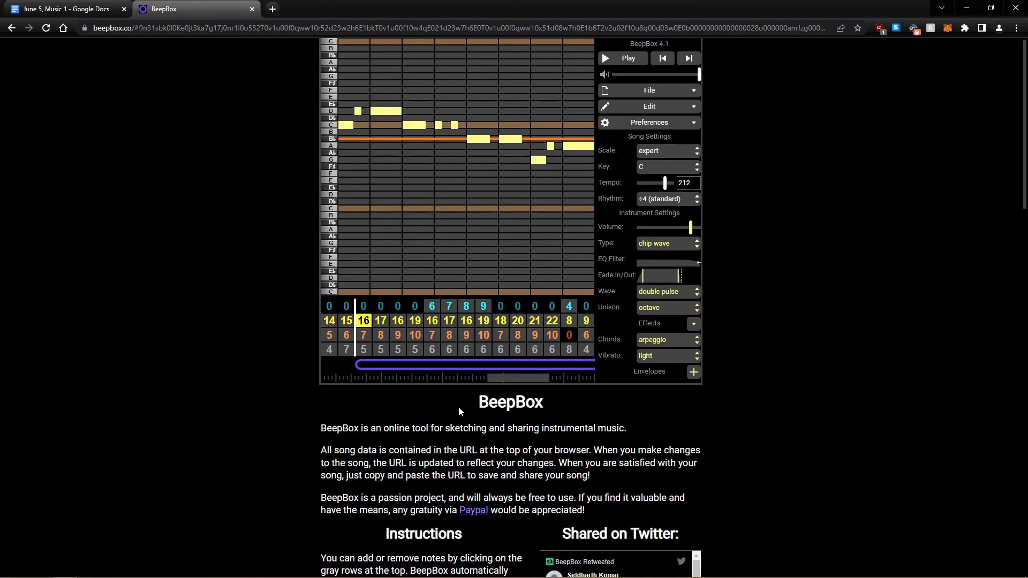
key(space)
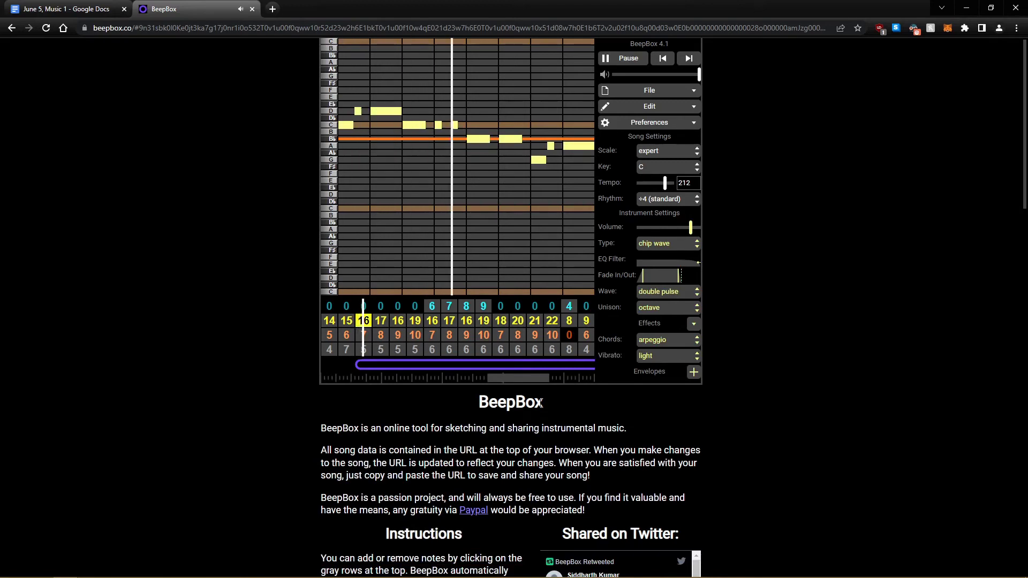
- Follow playback to the closing slide, switching views between the cyan and yellow channels
drag(522, 380, 526, 381)
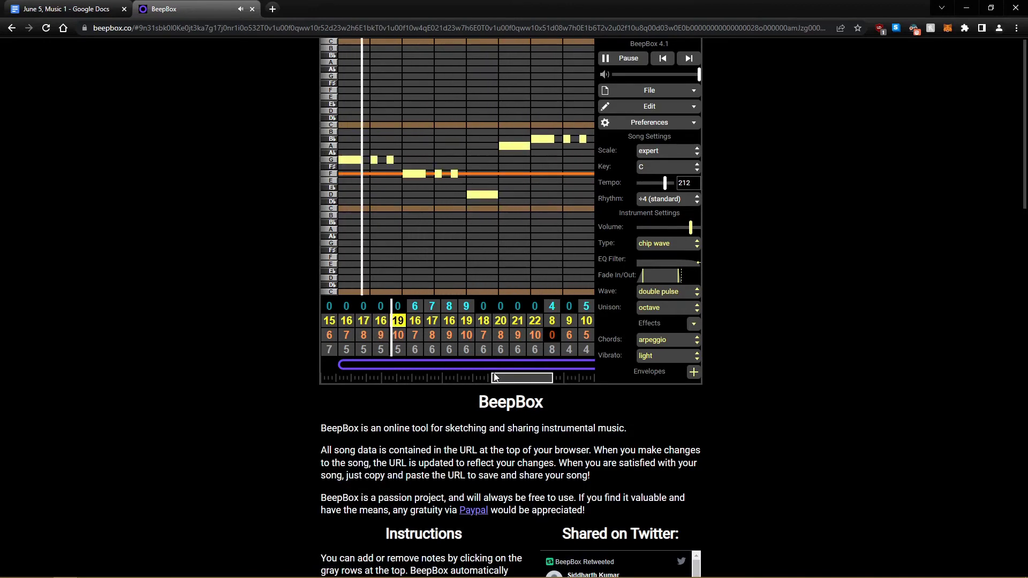
key(Up)
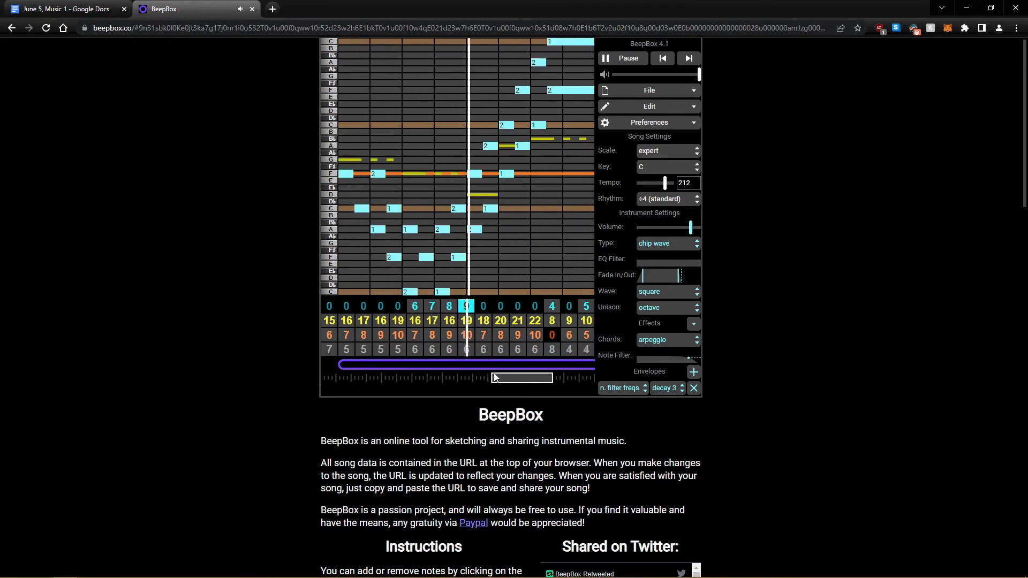
key(Down)
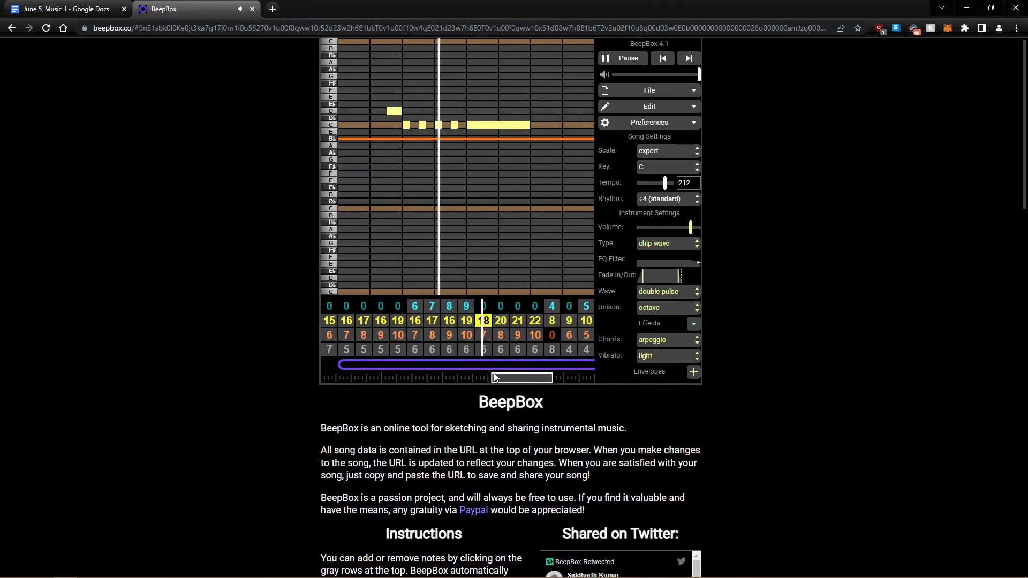
drag(495, 377, 525, 381)
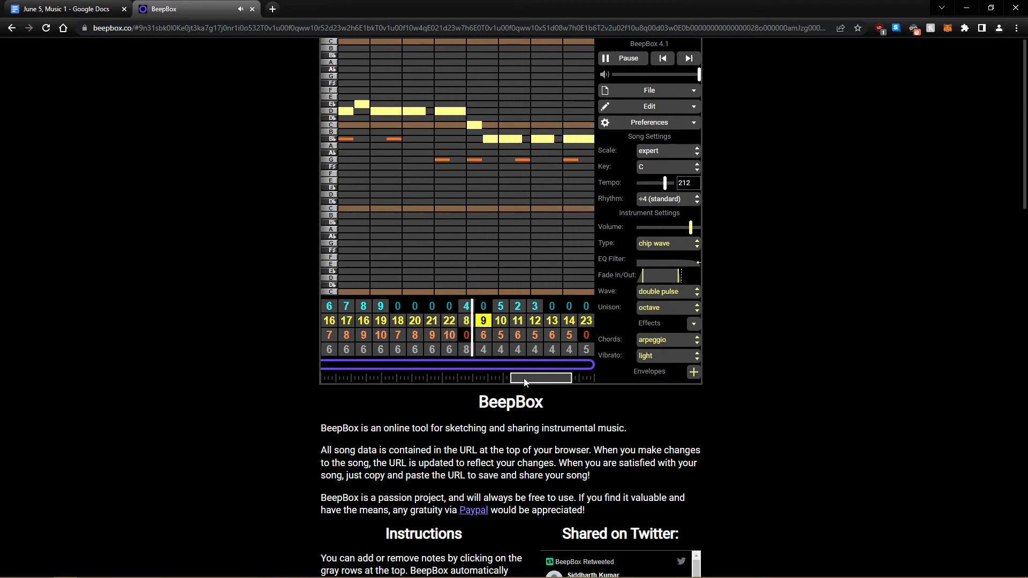
key(Up)
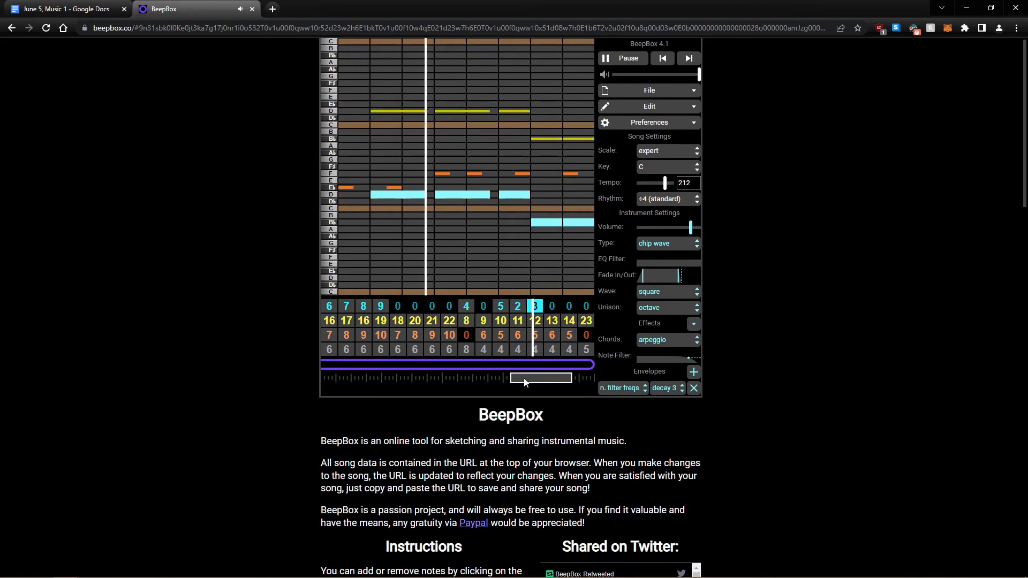
key(Down)
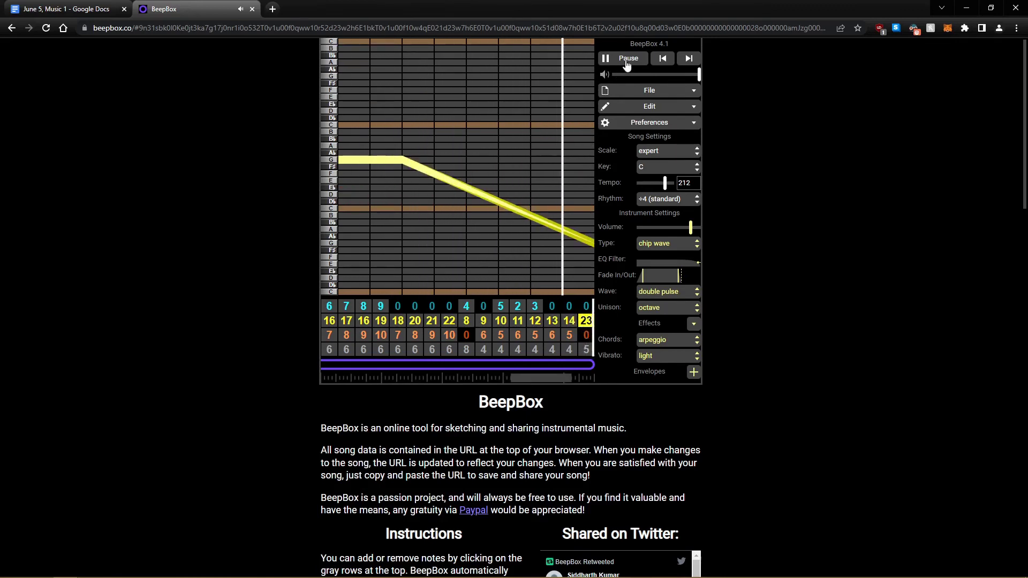
- Glance at the notes document in Google Docs, then return to the BeepBox editor
click(64, 8)
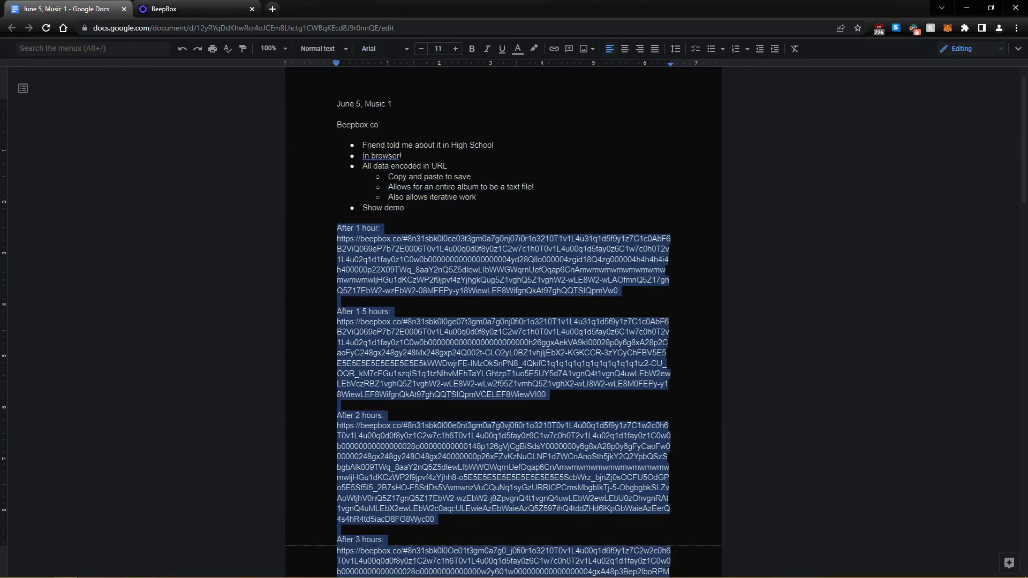
key(ctrl+Tab)
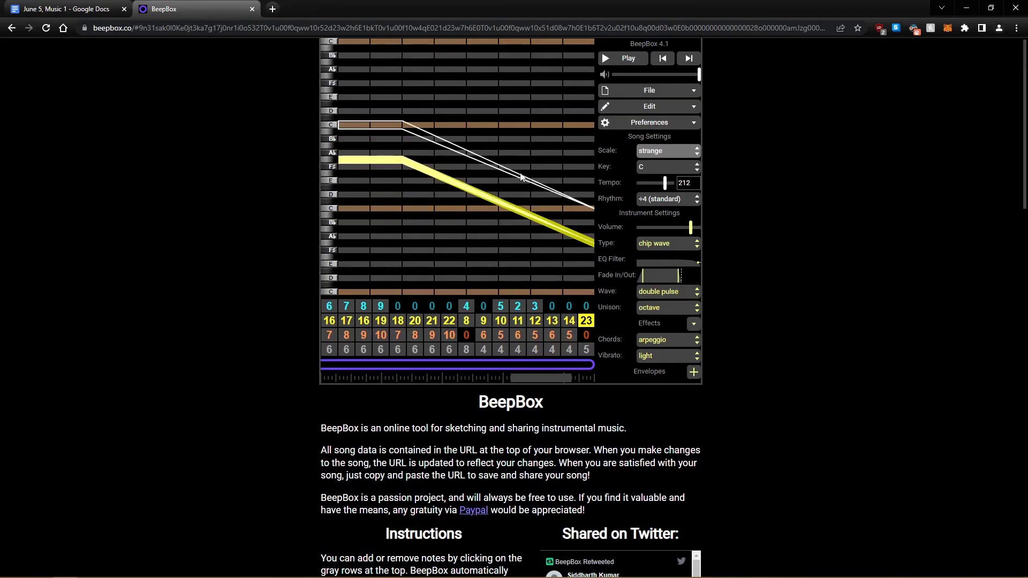